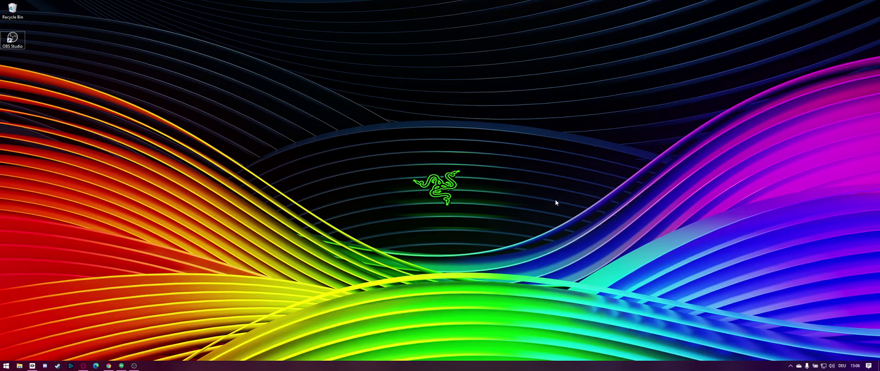
Bring up the Oculus app and inspect the Rift S and Touch device details.
{"action": "right_click", "coordinate": [251, 82]}
{"action": "right_click", "coordinate": [302, 86]}
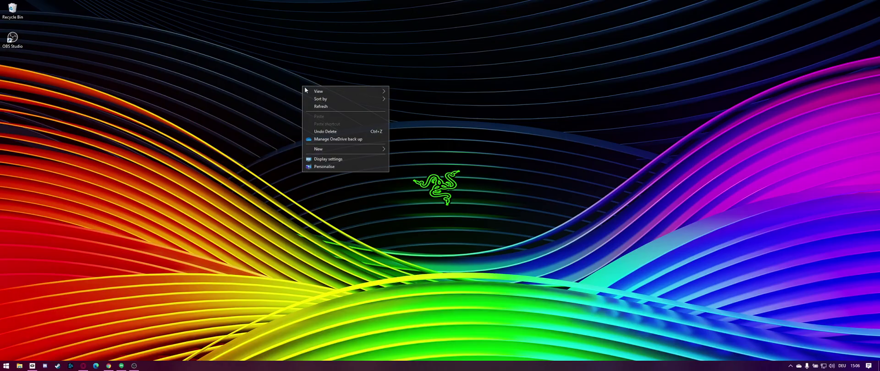
{"action": "left_click", "coordinate": [315, 111]}
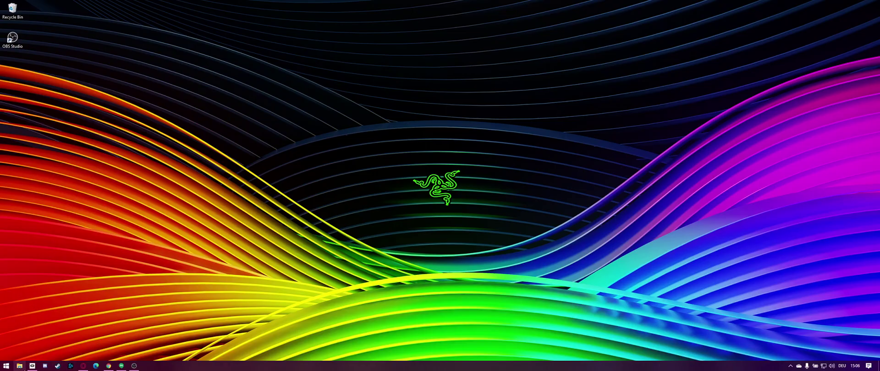
{"action": "left_click", "coordinate": [33, 366]}
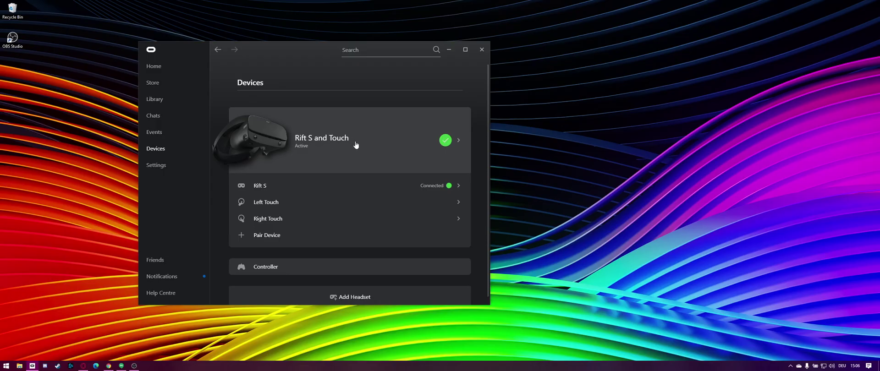
{"action": "left_click", "coordinate": [445, 148]}
{"action": "scroll", "coordinate": [445, 171], "scroll_direction": "down", "scroll_amount": 4}
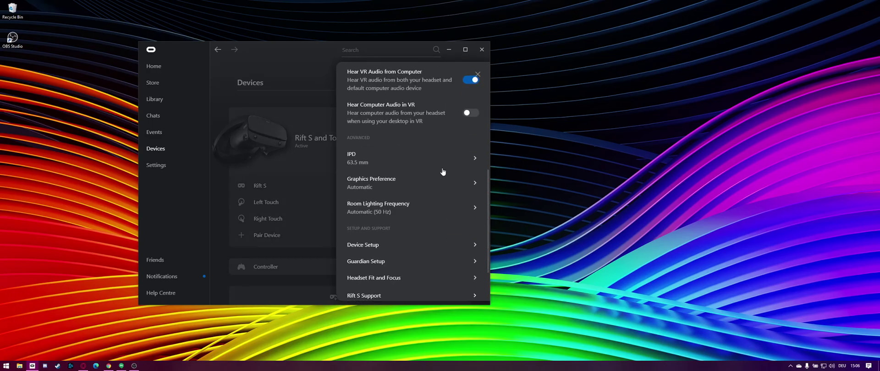
{"action": "scroll", "coordinate": [440, 170], "scroll_direction": "up", "scroll_amount": 5}
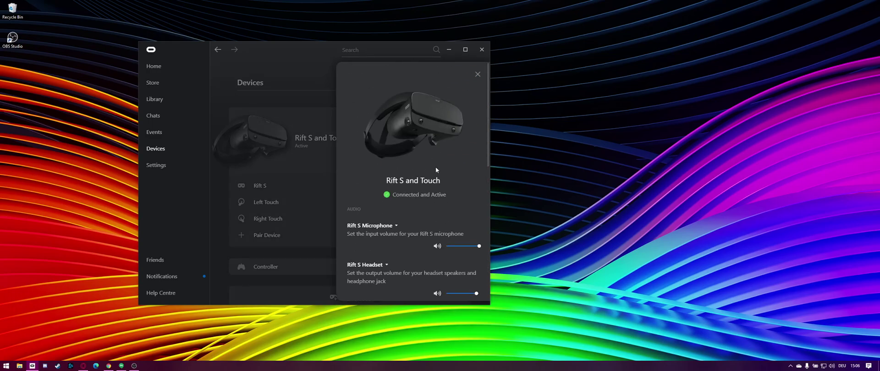
{"action": "left_click", "coordinate": [477, 75]}
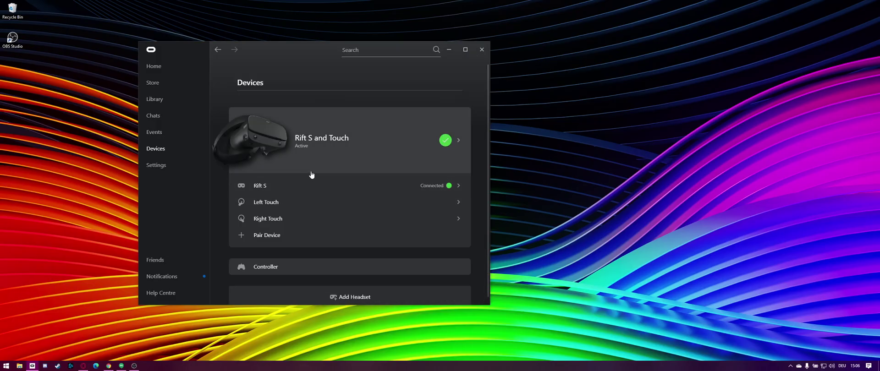
Check the Rift S headset details, then reopen Oculus on the Devices page.
{"action": "left_click", "coordinate": [269, 188]}
{"action": "scroll", "coordinate": [408, 186], "scroll_direction": "down", "scroll_amount": 1}
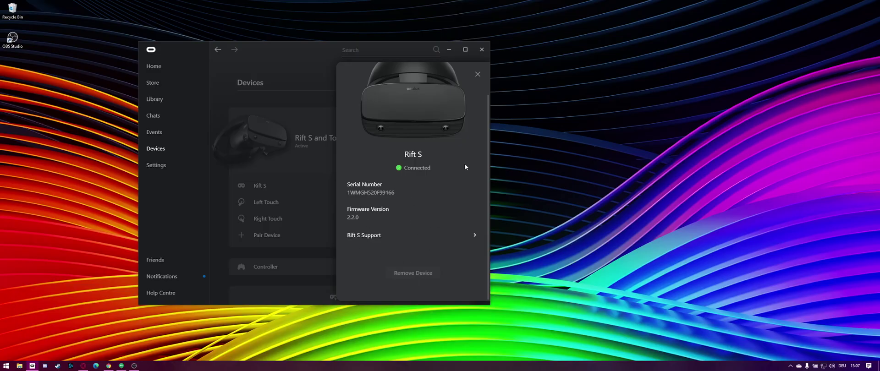
{"action": "left_click", "coordinate": [479, 75]}
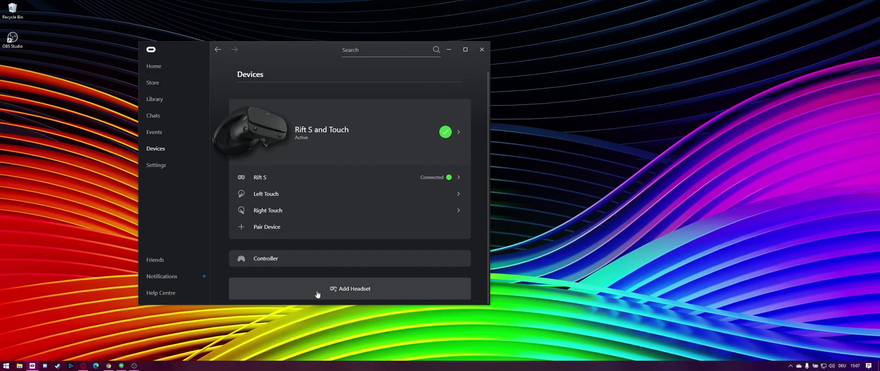
{"action": "left_click", "coordinate": [482, 49]}
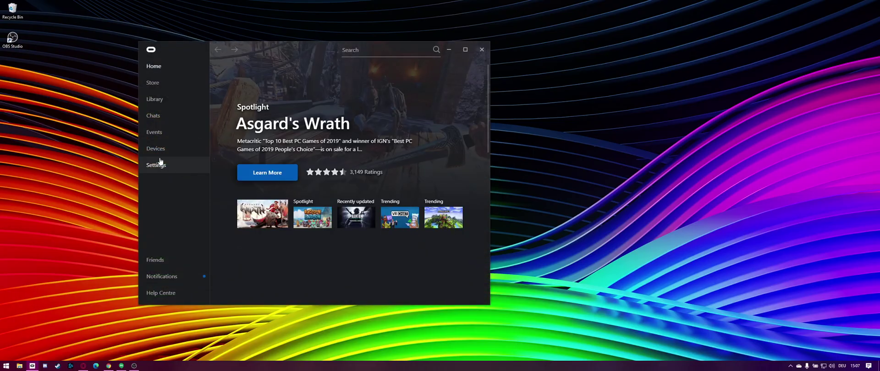
{"action": "left_click", "coordinate": [170, 150]}
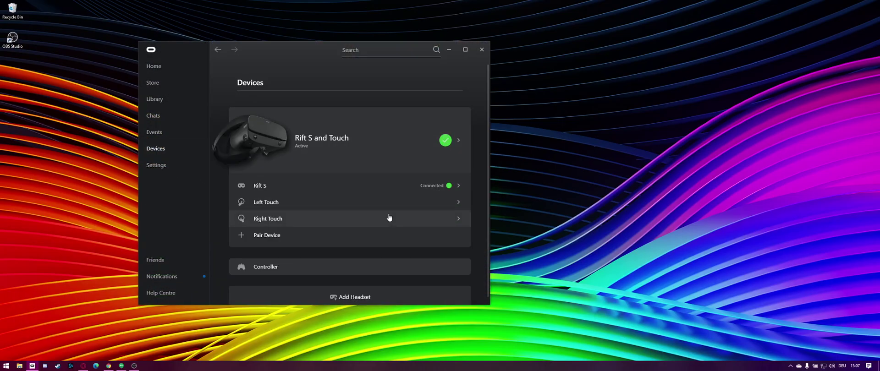
Run Add Headset through Connect, Sensor Check and Batteries, then skip controller pairing.
{"action": "left_click", "coordinate": [355, 294]}
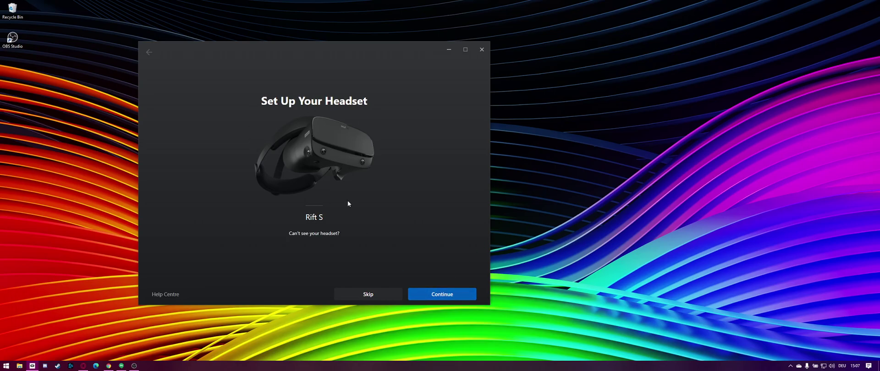
{"action": "left_click", "coordinate": [436, 292]}
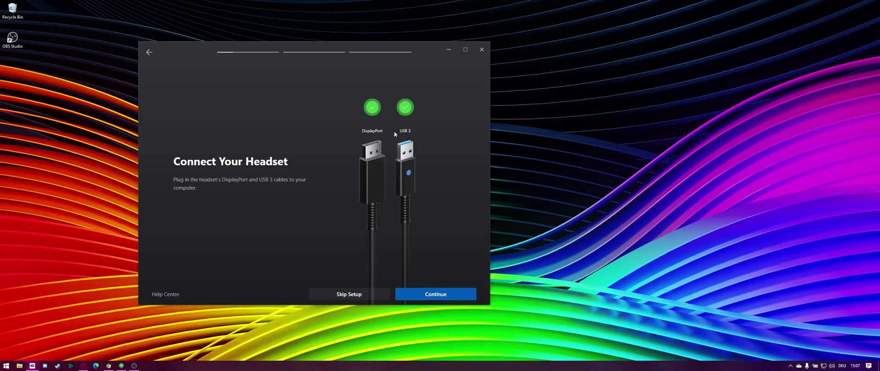
{"action": "left_click", "coordinate": [435, 295]}
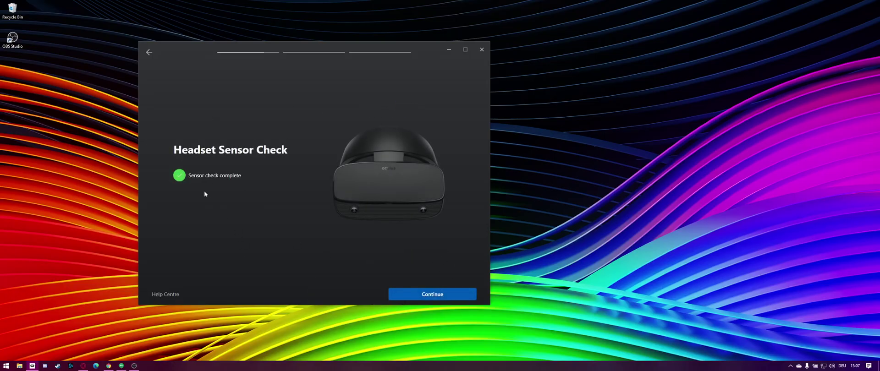
{"action": "left_click", "coordinate": [448, 295]}
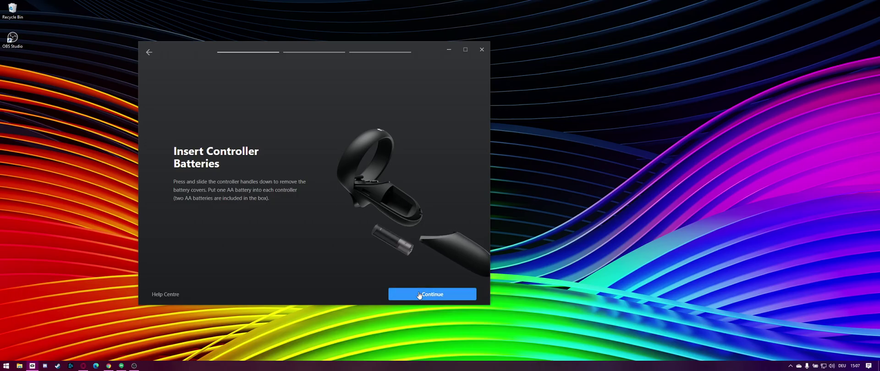
{"action": "left_click", "coordinate": [440, 294]}
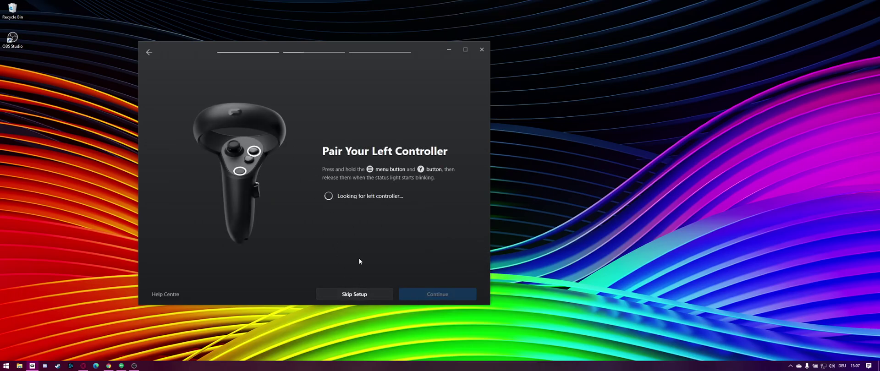
{"action": "left_click", "coordinate": [366, 299]}
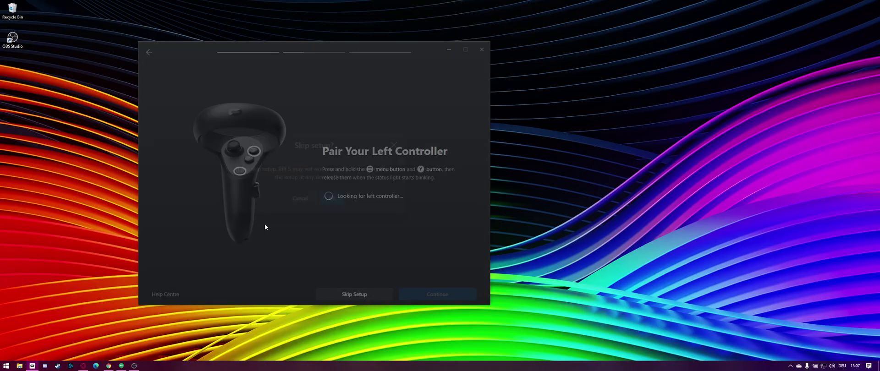
Confirm the setup skip, restart Oculus from Beta settings, verify Rift S on Devices, and close Oculus.
{"action": "left_click", "coordinate": [333, 198]}
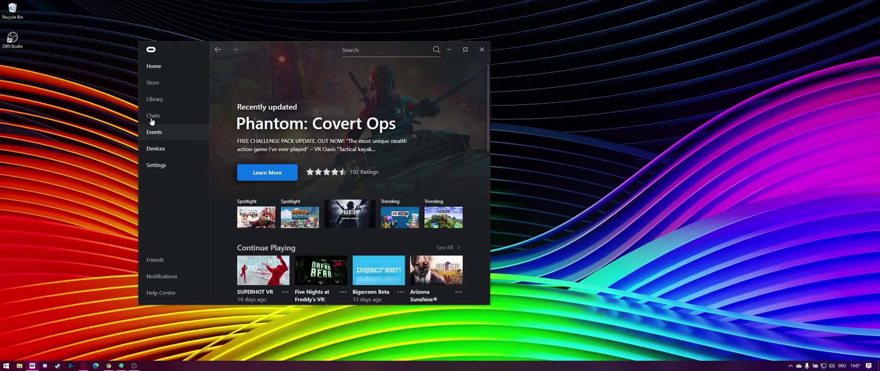
{"action": "left_click", "coordinate": [164, 148]}
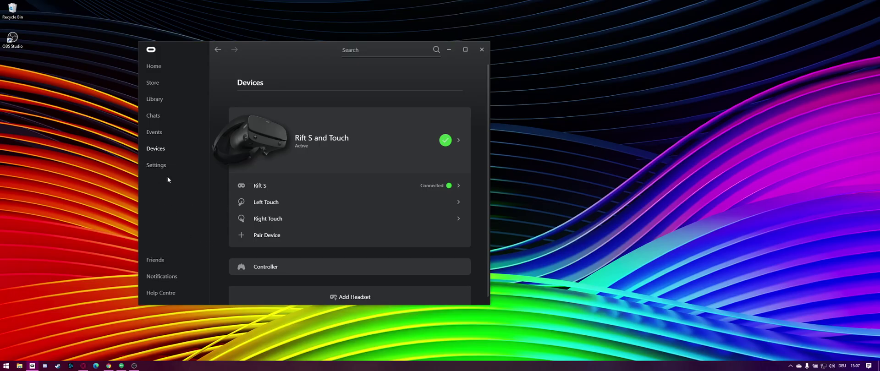
{"action": "left_click", "coordinate": [170, 163]}
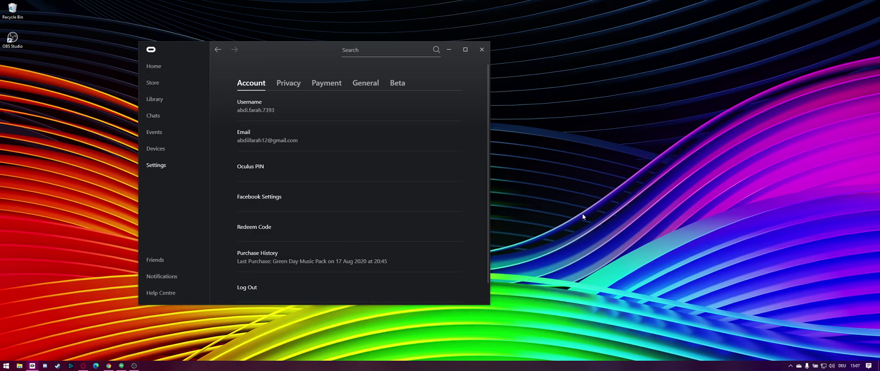
{"action": "left_click", "coordinate": [402, 86]}
{"action": "left_click", "coordinate": [256, 102]}
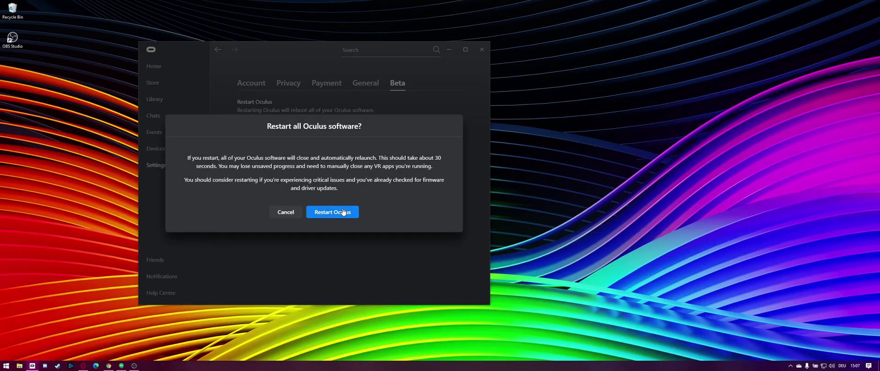
{"action": "left_click", "coordinate": [343, 212]}
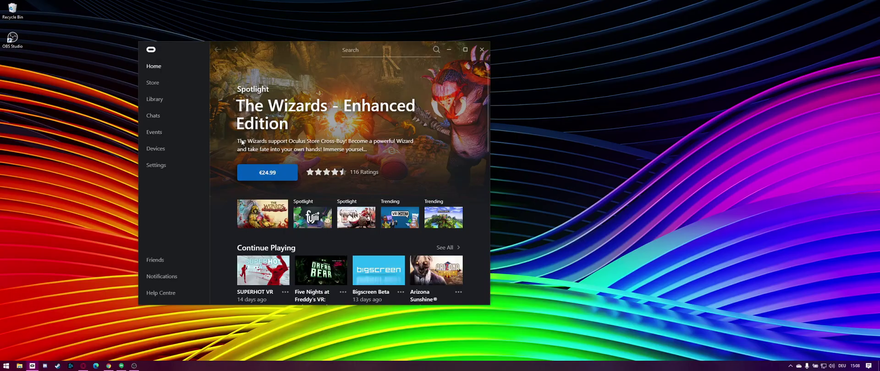
{"action": "left_click", "coordinate": [185, 147]}
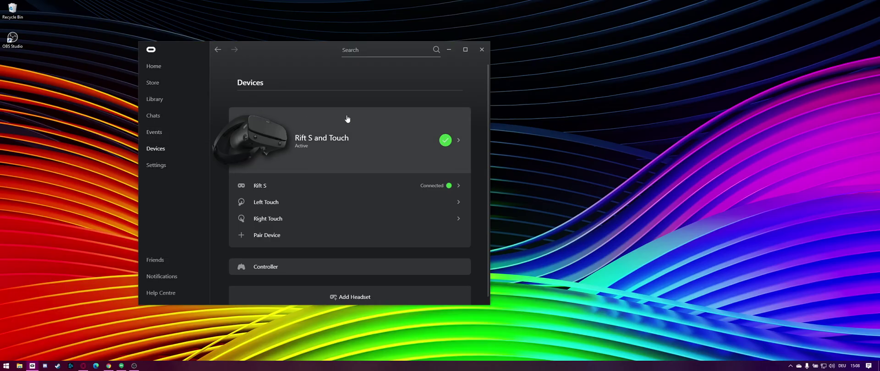
{"action": "left_click", "coordinate": [480, 50]}
Refresh the desktop and launch Device Manager by searching 'device' from Start.
{"action": "right_click", "coordinate": [191, 186]}
{"action": "left_click", "coordinate": [199, 206]}
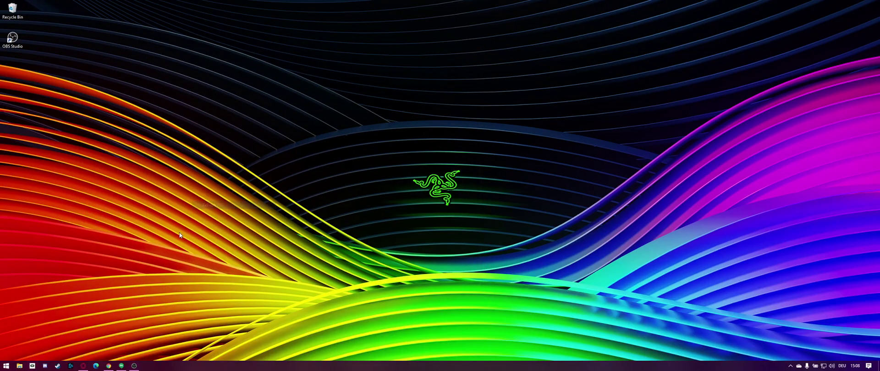
{"action": "left_click", "coordinate": [7, 366]}
{"action": "type", "text": "device"}
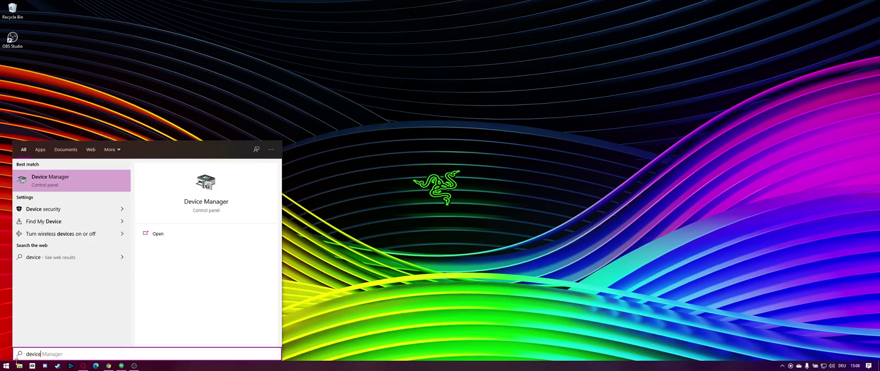
{"action": "key", "text": "Return"}
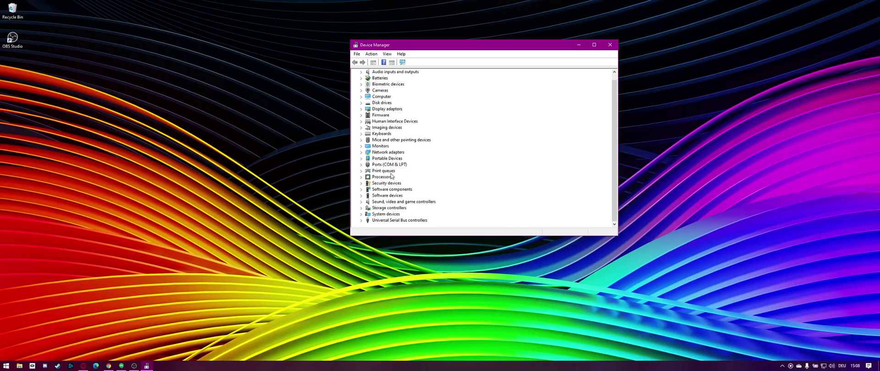
Expand Universal Serial Bus controllers and open a USB Composite Device's properties.
{"action": "left_click", "coordinate": [362, 222]}
{"action": "scroll", "coordinate": [437, 155], "scroll_direction": "down", "scroll_amount": 5}
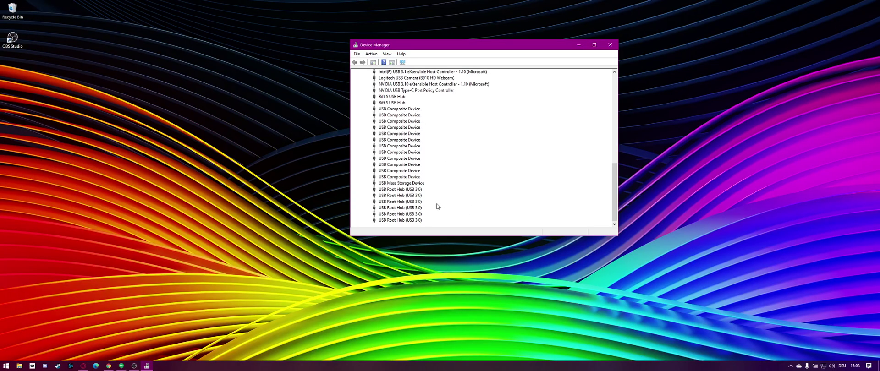
{"action": "scroll", "coordinate": [448, 202], "scroll_direction": "up", "scroll_amount": 6}
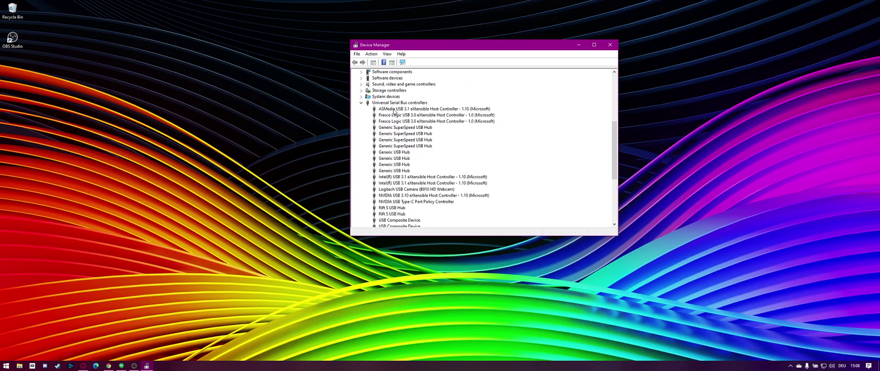
{"action": "scroll", "coordinate": [394, 112], "scroll_direction": "down", "scroll_amount": 6}
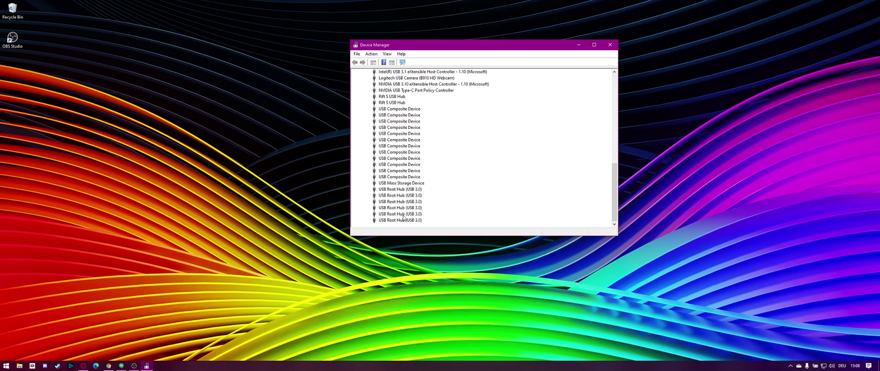
{"action": "right_click", "coordinate": [398, 140]}
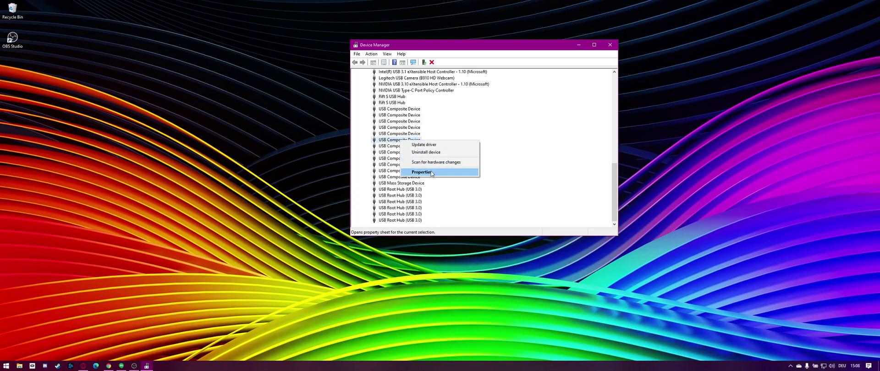
{"action": "left_click", "coordinate": [415, 173]}
Reinstall the USB Composite Device driver by picking it from the compatible drivers list.
{"action": "left_click", "coordinate": [446, 79]}
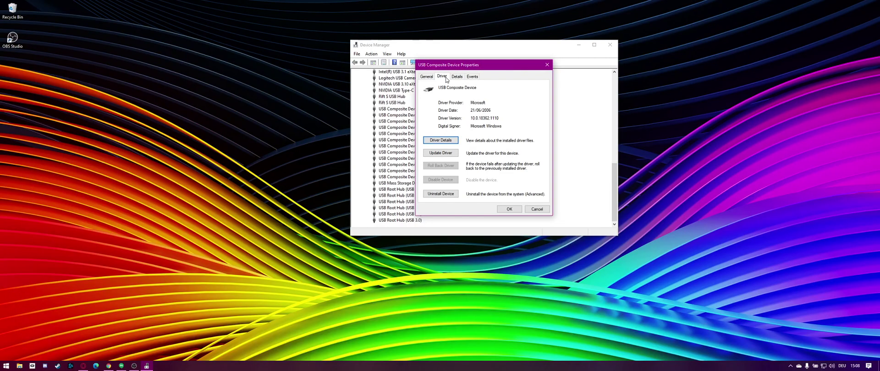
{"action": "left_click", "coordinate": [451, 154]}
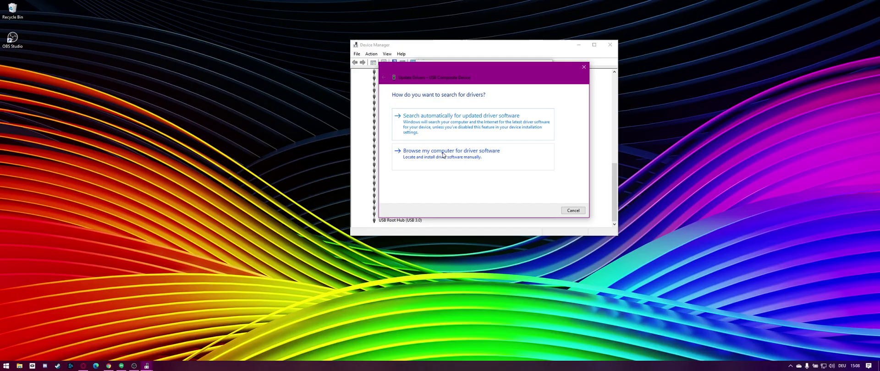
{"action": "left_click", "coordinate": [474, 157]}
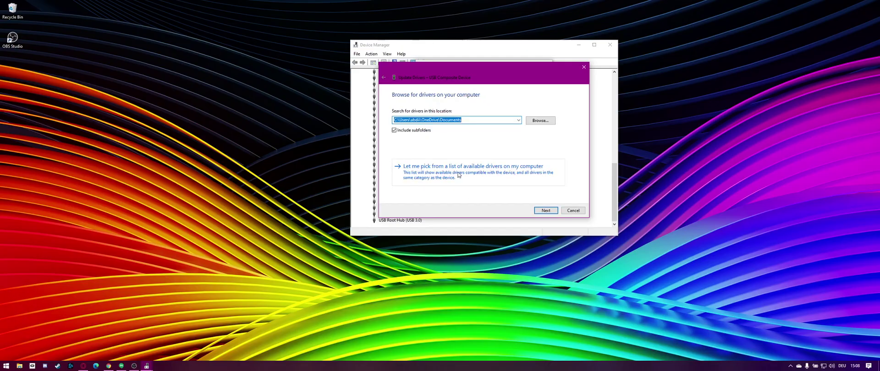
{"action": "left_click", "coordinate": [501, 174]}
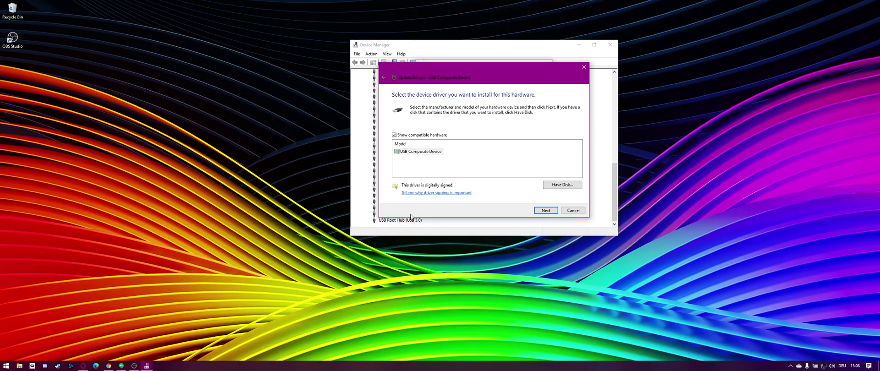
{"action": "left_click", "coordinate": [422, 152]}
{"action": "left_click", "coordinate": [554, 210]}
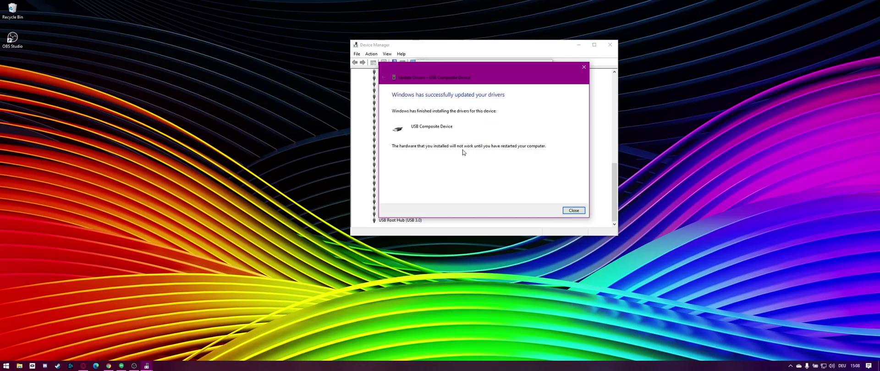
{"action": "left_click", "coordinate": [577, 211]}
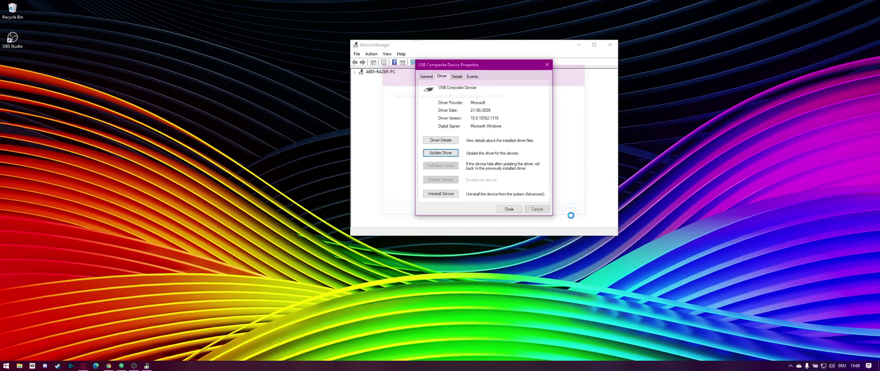
Close the device properties and decline the restart prompt.
{"action": "left_click", "coordinate": [510, 209]}
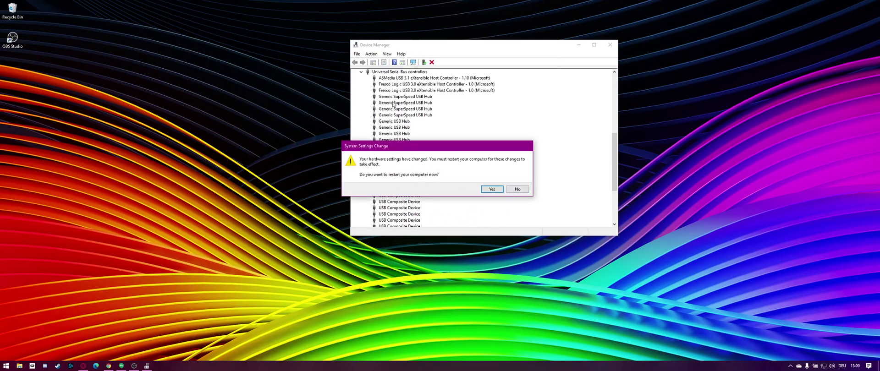
{"action": "left_click_drag", "start_coordinate": [434, 148], "coordinate": [242, 119]}
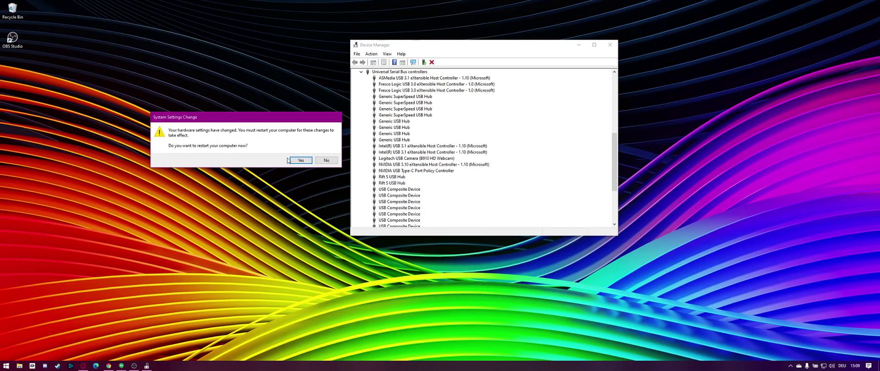
{"action": "left_click", "coordinate": [326, 160]}
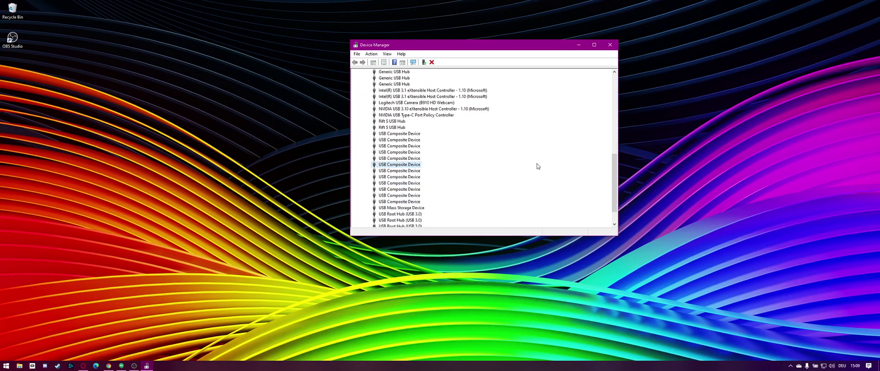
Close Device Manager and the Oculus app window.
{"action": "left_click", "coordinate": [610, 45]}
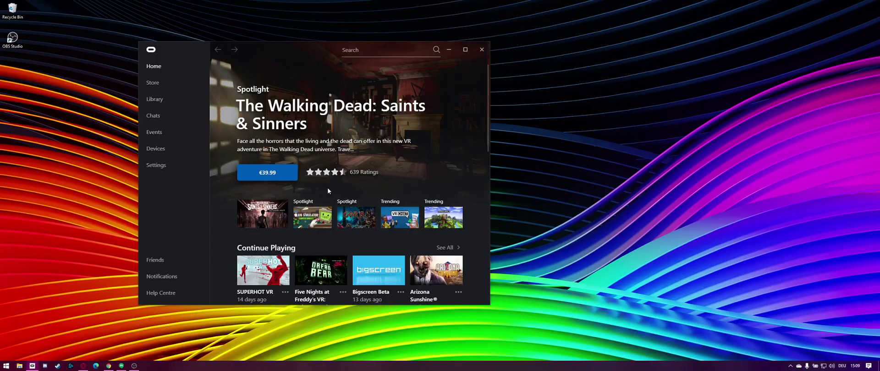
{"action": "left_click", "coordinate": [485, 53]}
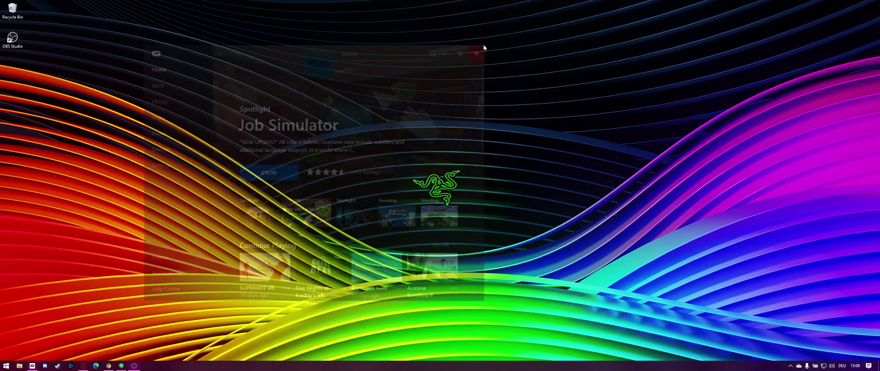
Open Settings from Start, then App & browser control via Update & Security > Windows Security.
{"action": "left_click", "coordinate": [7, 366]}
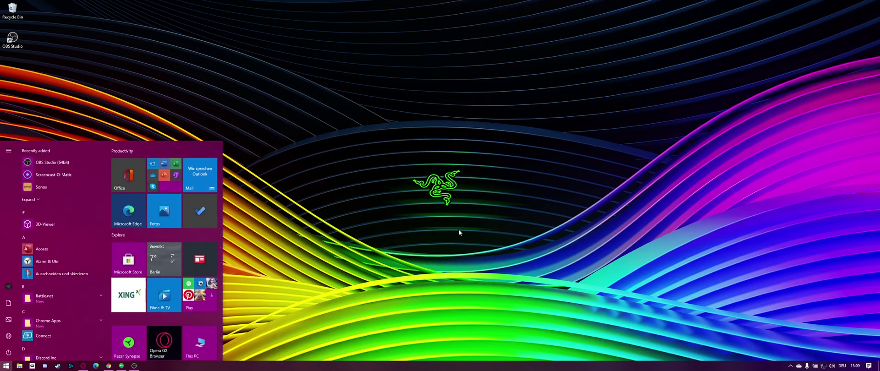
{"action": "key", "text": "BackSpace"}
{"action": "type", "text": "t"}
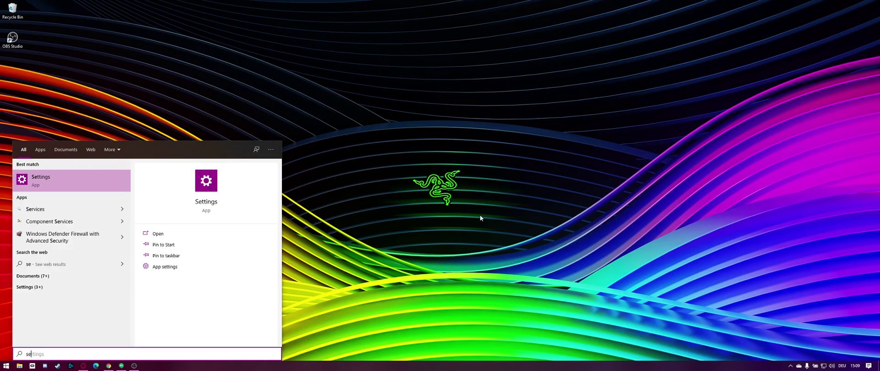
{"action": "type", "text": "tings"}
{"action": "key", "text": "Return"}
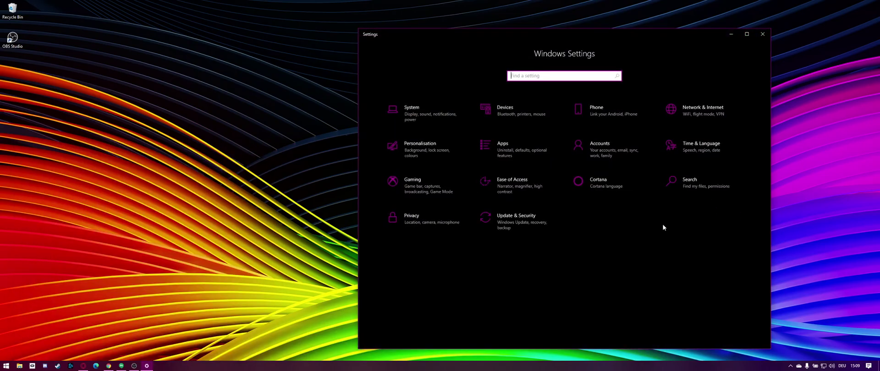
{"action": "left_click", "coordinate": [520, 223]}
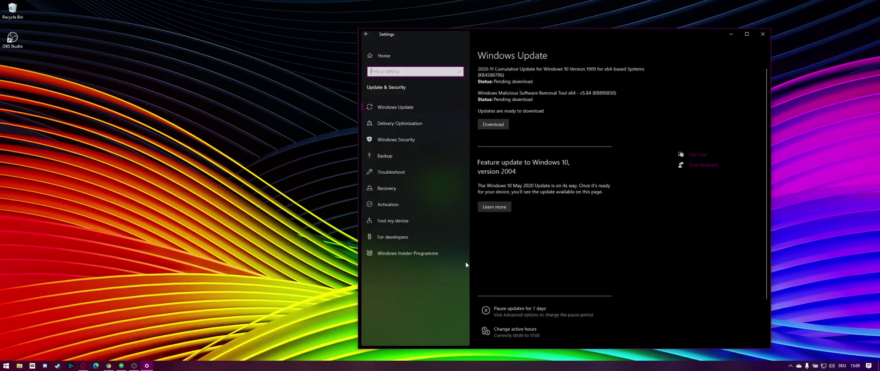
{"action": "left_click", "coordinate": [413, 138]}
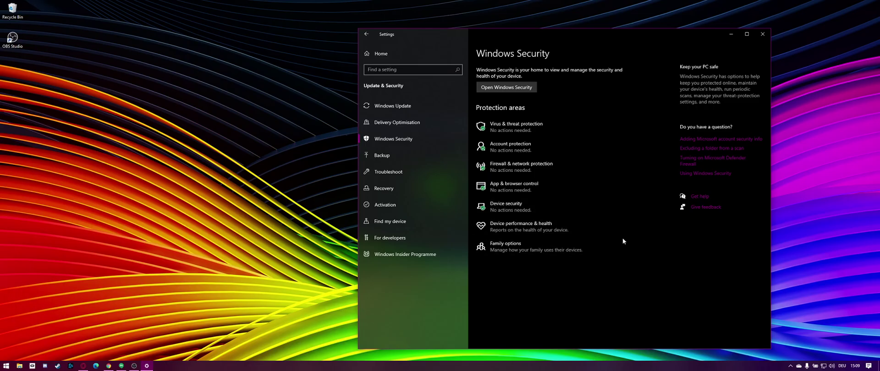
{"action": "left_click", "coordinate": [513, 188]}
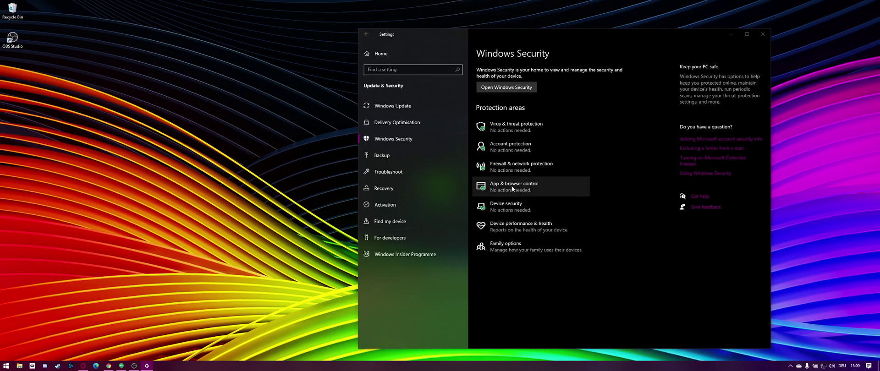
Confirm Check apps and files is on Warn, then close Windows Security and Settings.
{"action": "left_click_drag", "start_coordinate": [639, 39], "coordinate": [249, 29]}
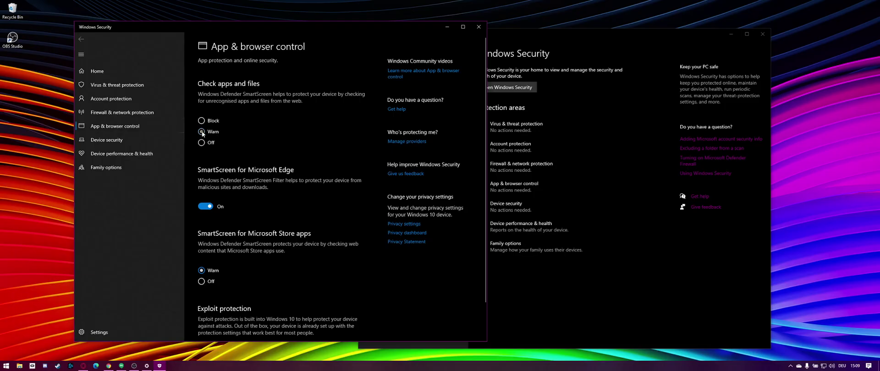
{"action": "scroll", "coordinate": [207, 269], "scroll_direction": "down", "scroll_amount": 2}
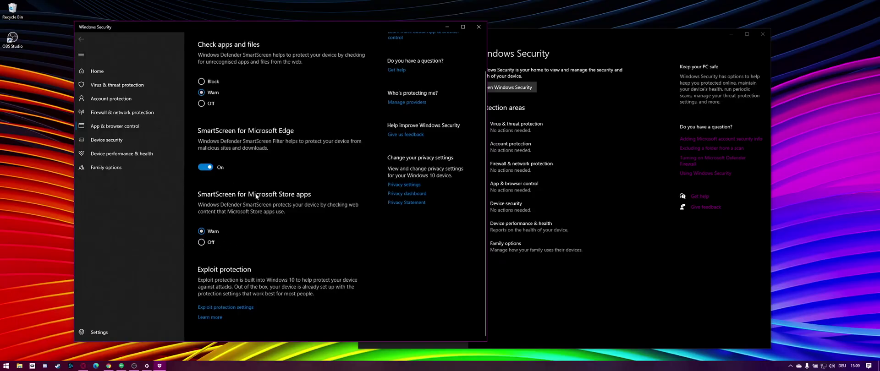
{"action": "scroll", "coordinate": [310, 200], "scroll_direction": "up", "scroll_amount": 2}
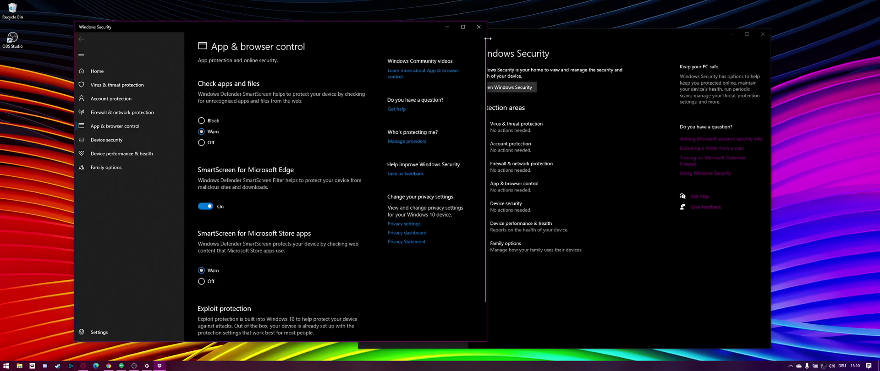
{"action": "left_click", "coordinate": [479, 27]}
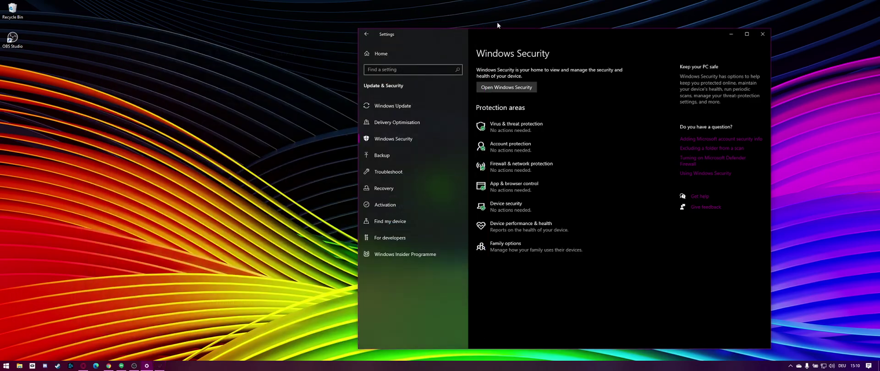
{"action": "left_click", "coordinate": [762, 34]}
{"action": "right_click", "coordinate": [256, 112]}
{"action": "left_click", "coordinate": [276, 133]}
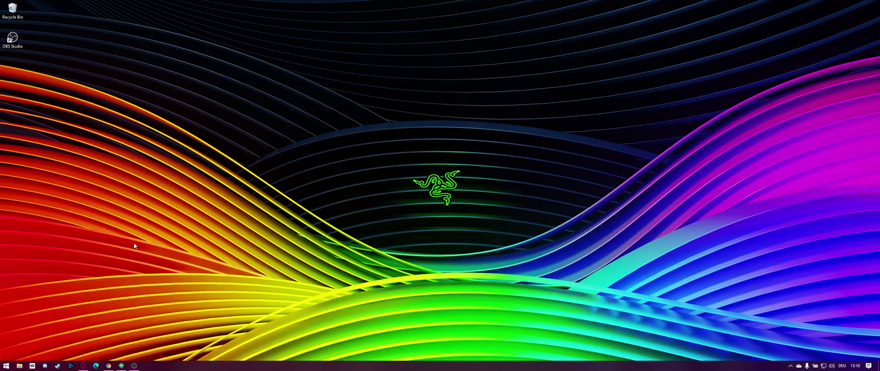
{"action": "left_click", "coordinate": [33, 366]}
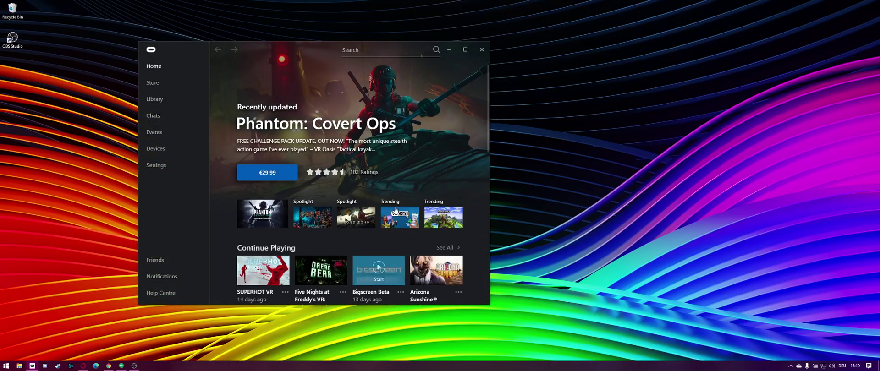
{"action": "left_click", "coordinate": [482, 49]}
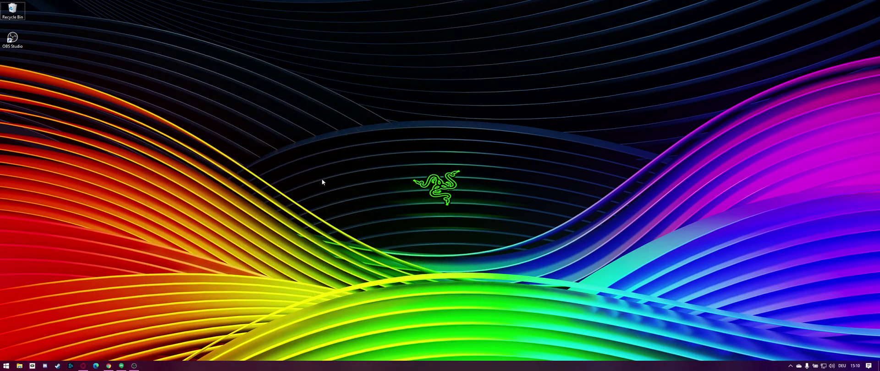
{"action": "right_click", "coordinate": [199, 112]}
{"action": "left_click", "coordinate": [216, 131]}
Open Settings by searching 'sett' and go to Update & Security > Recovery.
{"action": "left_click", "coordinate": [7, 366]}
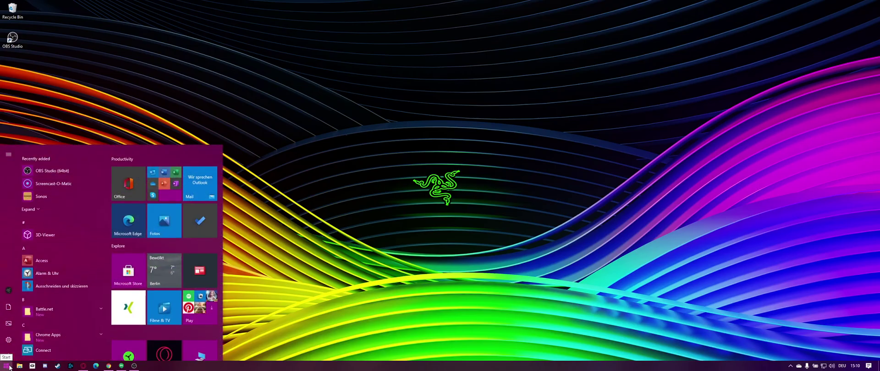
{"action": "type", "text": "sett"}
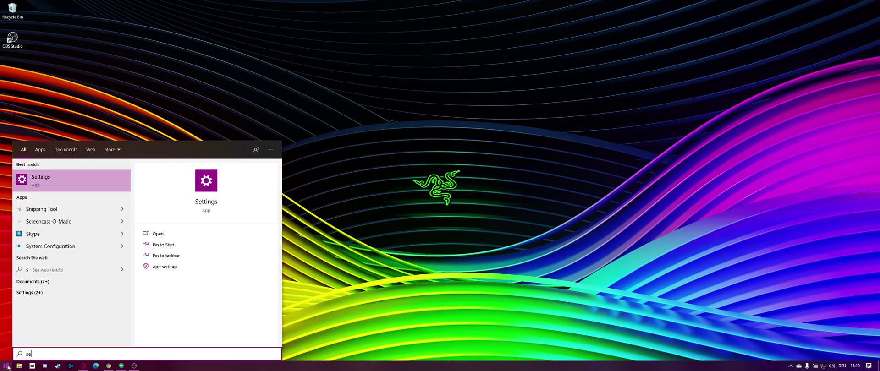
{"action": "left_click", "coordinate": [68, 180]}
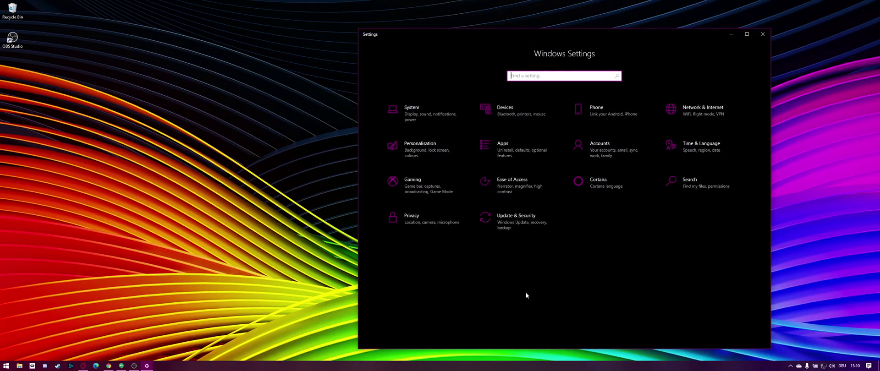
{"action": "left_click", "coordinate": [516, 227]}
{"action": "left_click", "coordinate": [404, 187]}
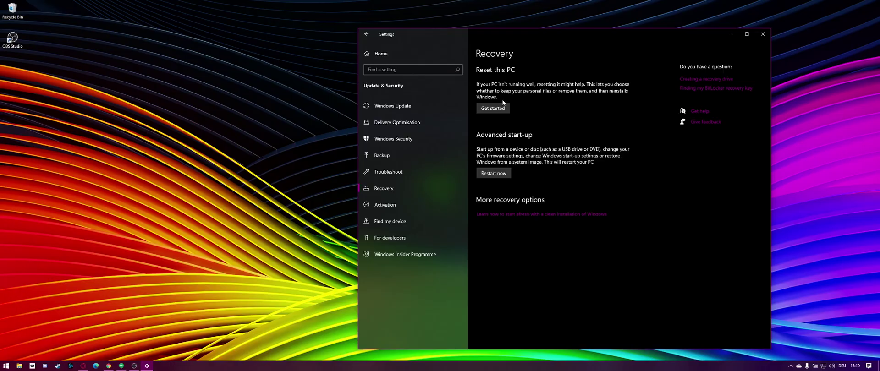
Show the Reset this PC options, cancel without resetting, and close Settings.
{"action": "left_click", "coordinate": [492, 109]}
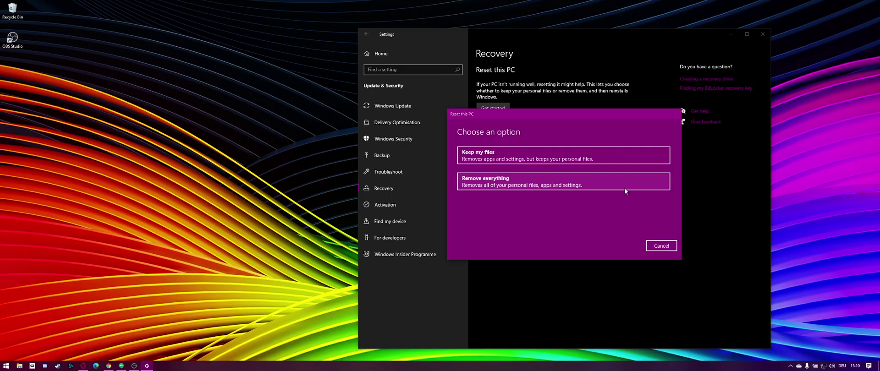
{"action": "left_click", "coordinate": [661, 246]}
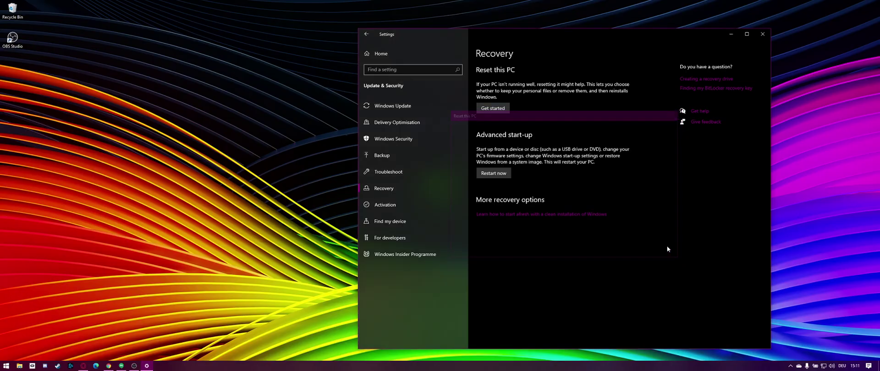
{"action": "left_click", "coordinate": [762, 34]}
Refresh the desktop and relaunch Oculus from the taskbar to its Home page.
{"action": "right_click", "coordinate": [323, 149]}
{"action": "left_click", "coordinate": [350, 169]}
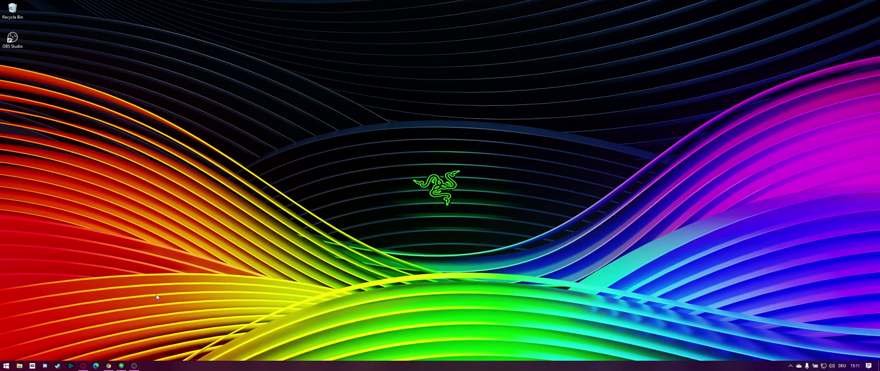
{"action": "left_click", "coordinate": [32, 366]}
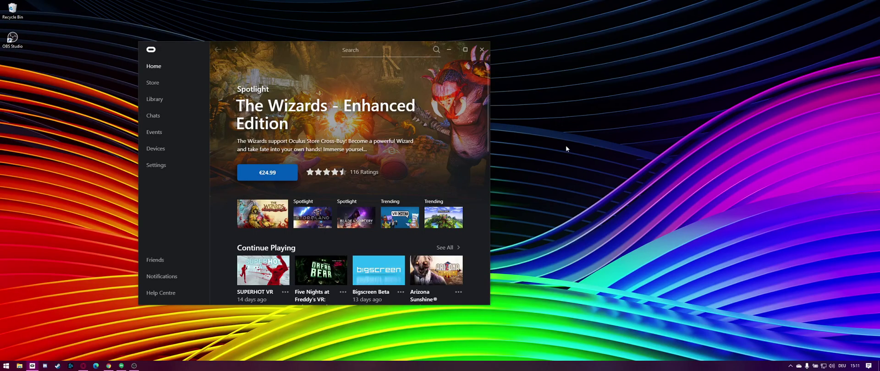
On the Devices page, open the Rift S and Touch details to confirm the headset is connected.
{"action": "left_click", "coordinate": [192, 146]}
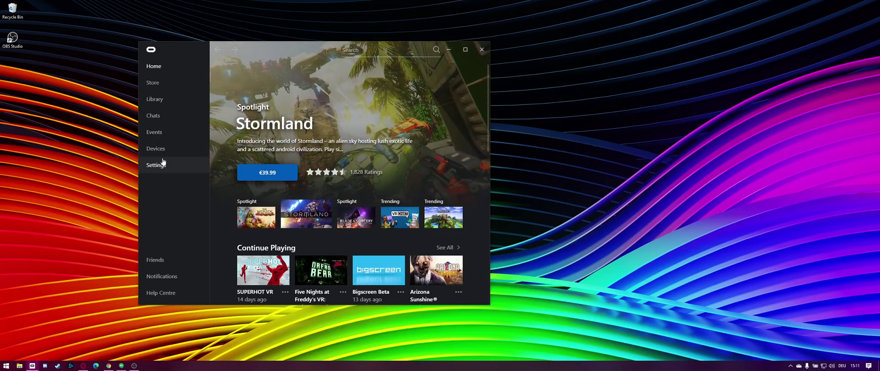
{"action": "left_click", "coordinate": [165, 165]}
{"action": "left_click", "coordinate": [176, 156]}
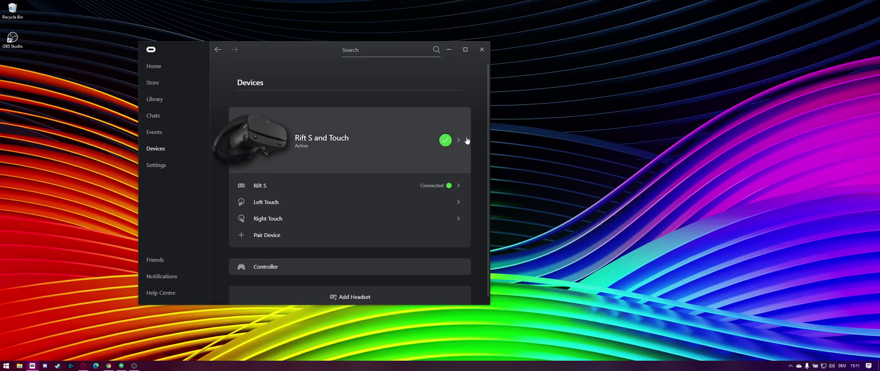
{"action": "left_click", "coordinate": [453, 143]}
{"action": "scroll", "coordinate": [427, 199], "scroll_direction": "down", "scroll_amount": 5}
{"action": "scroll", "coordinate": [426, 199], "scroll_direction": "up", "scroll_amount": 5}
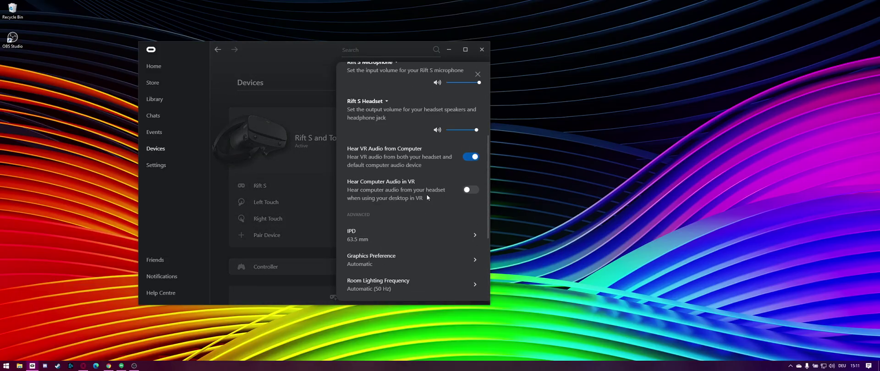
Close the Rift S details, view the account Settings page, and exit Oculus.
{"action": "left_click", "coordinate": [478, 75]}
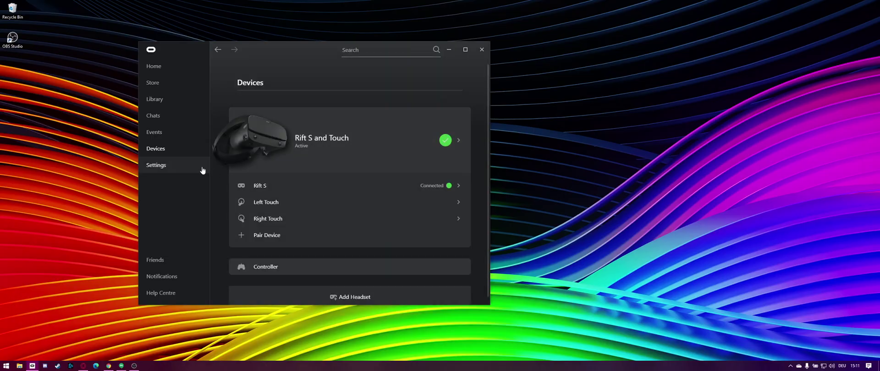
{"action": "left_click", "coordinate": [156, 165]}
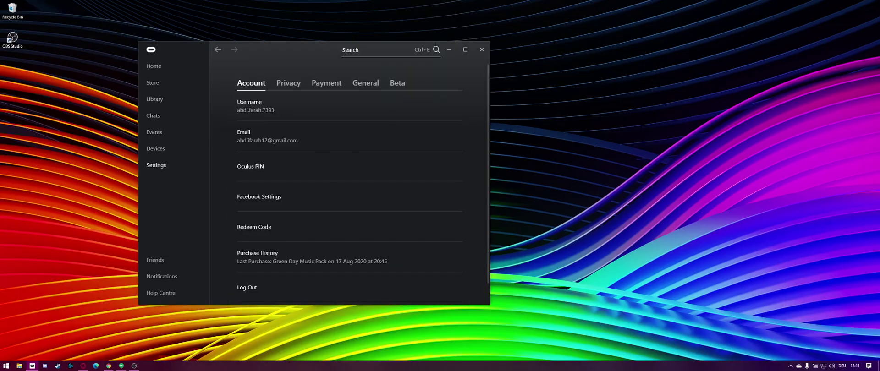
{"action": "left_click", "coordinate": [482, 49]}
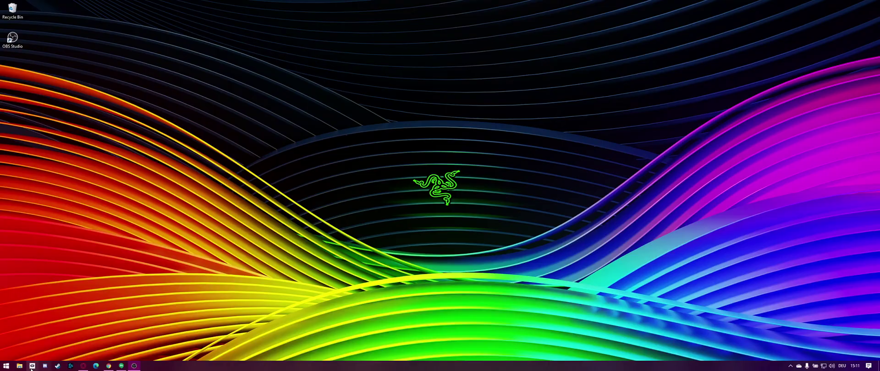